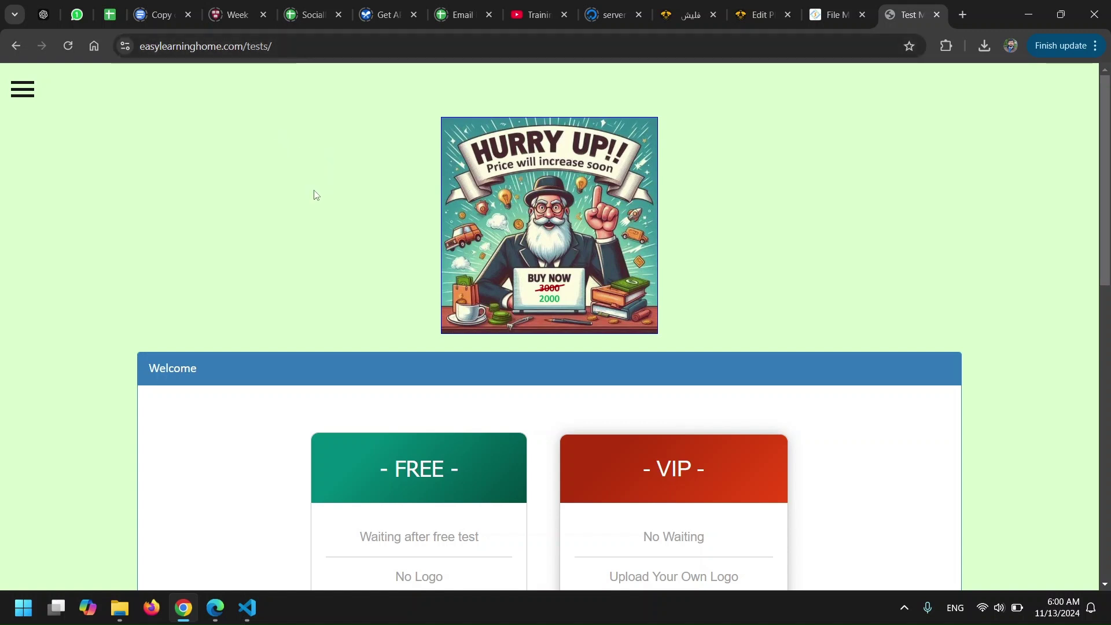
# - Create a new Ninth class Biology test using the Chapter 5 quick test pattern
pyautogui.click(23, 91)
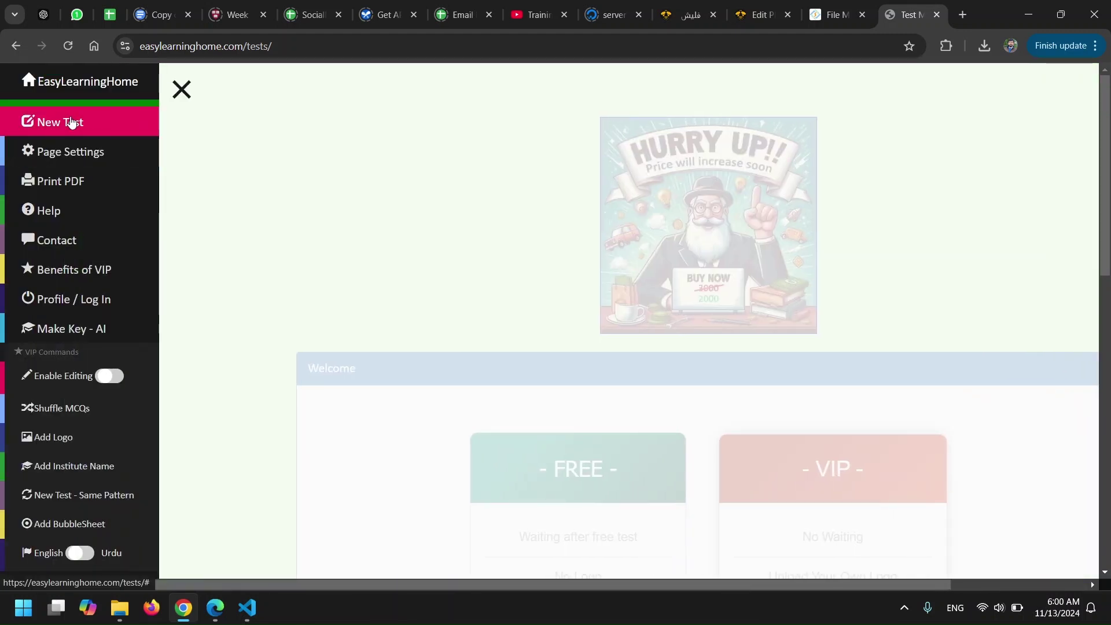
pyautogui.click(72, 123)
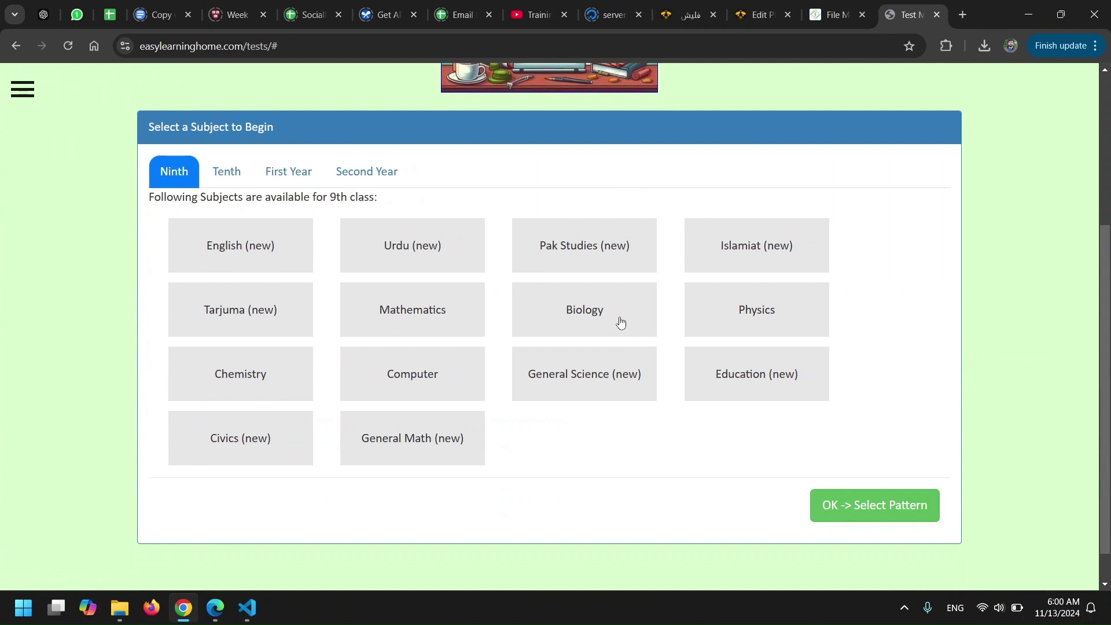
pyautogui.click(620, 322)
pyautogui.click(861, 506)
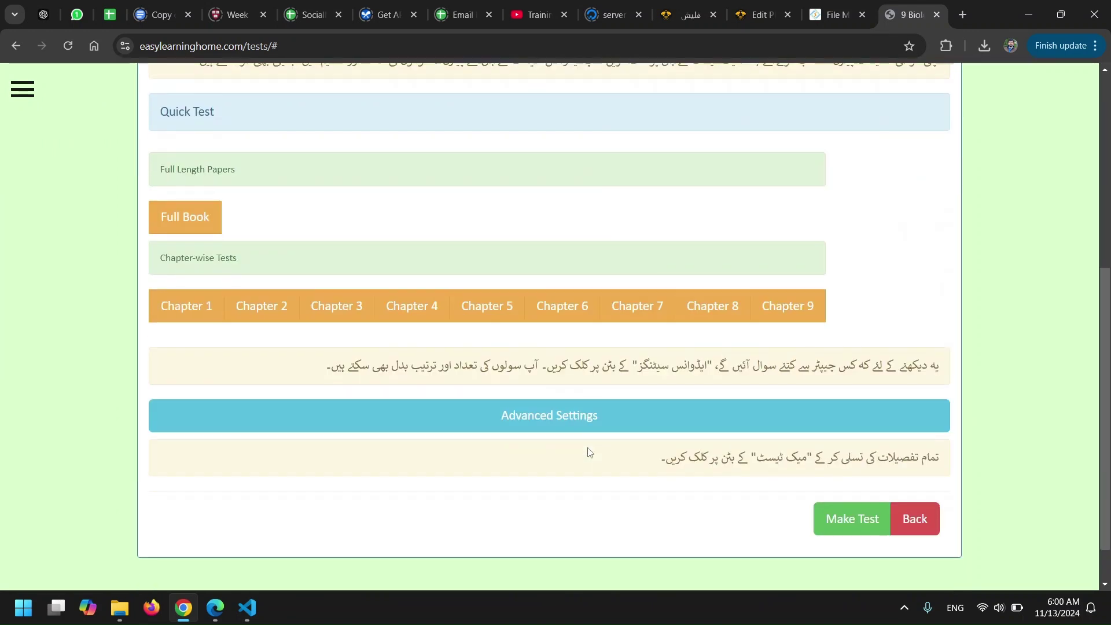
pyautogui.click(506, 315)
pyautogui.click(852, 522)
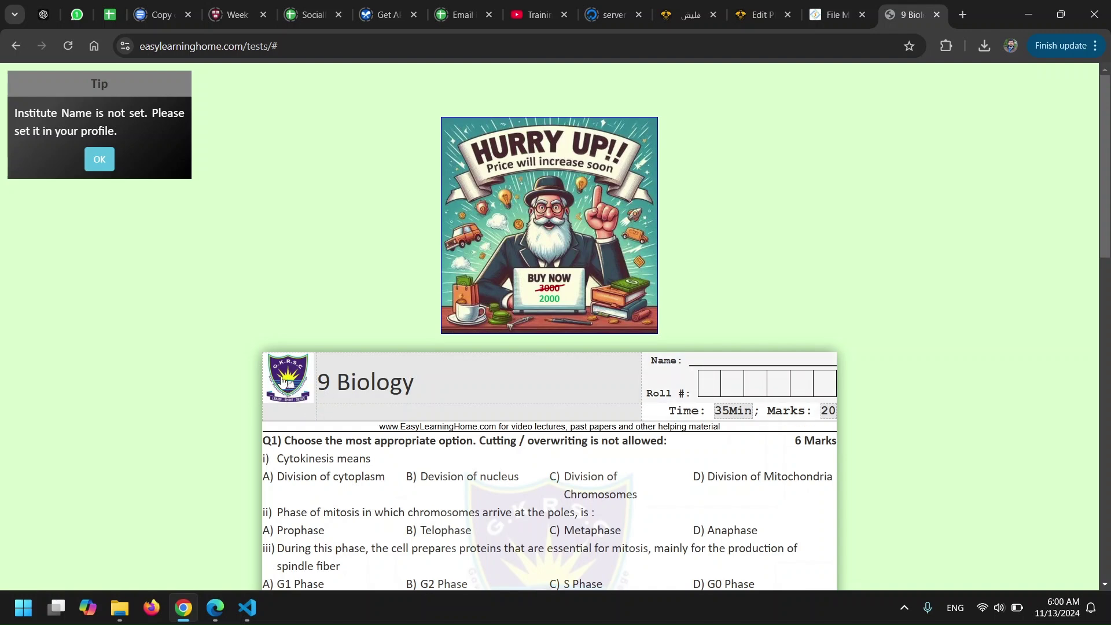
pyautogui.scroll(-4, 284, 370)
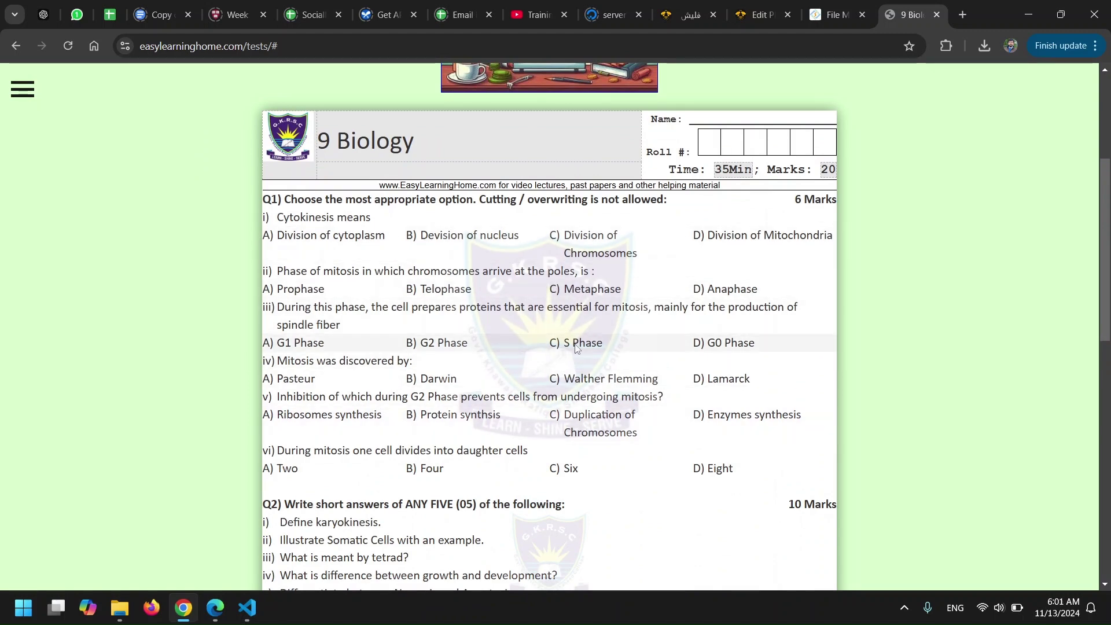
# - Set the watermark size to 50% and raise its transparency value in the page settings, apply them, and check the test paper
pyautogui.click(22, 92)
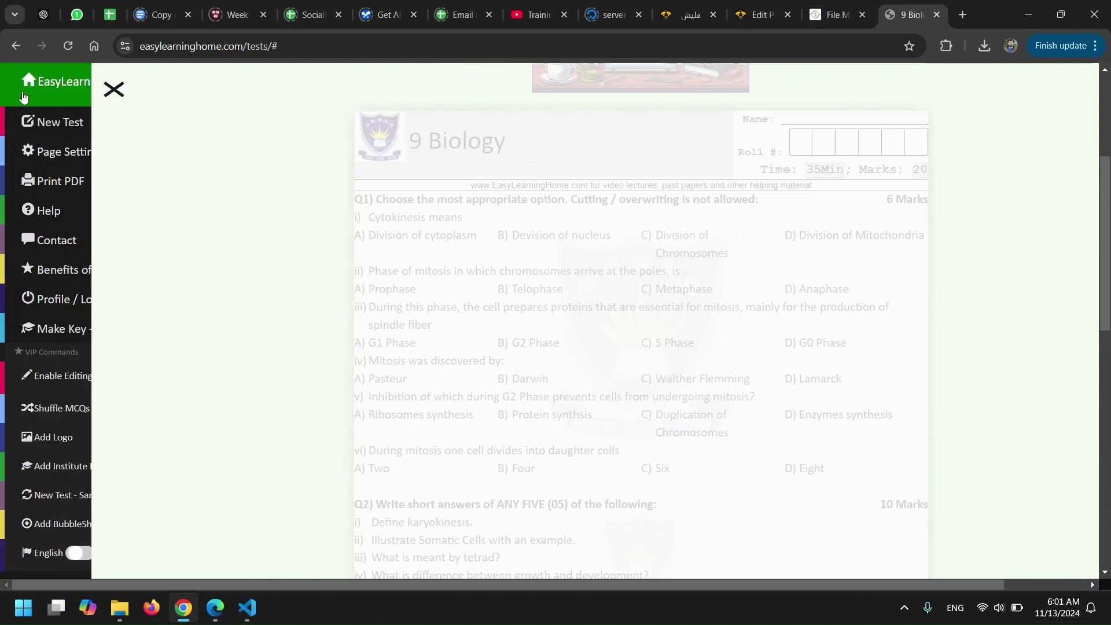
pyautogui.click(86, 153)
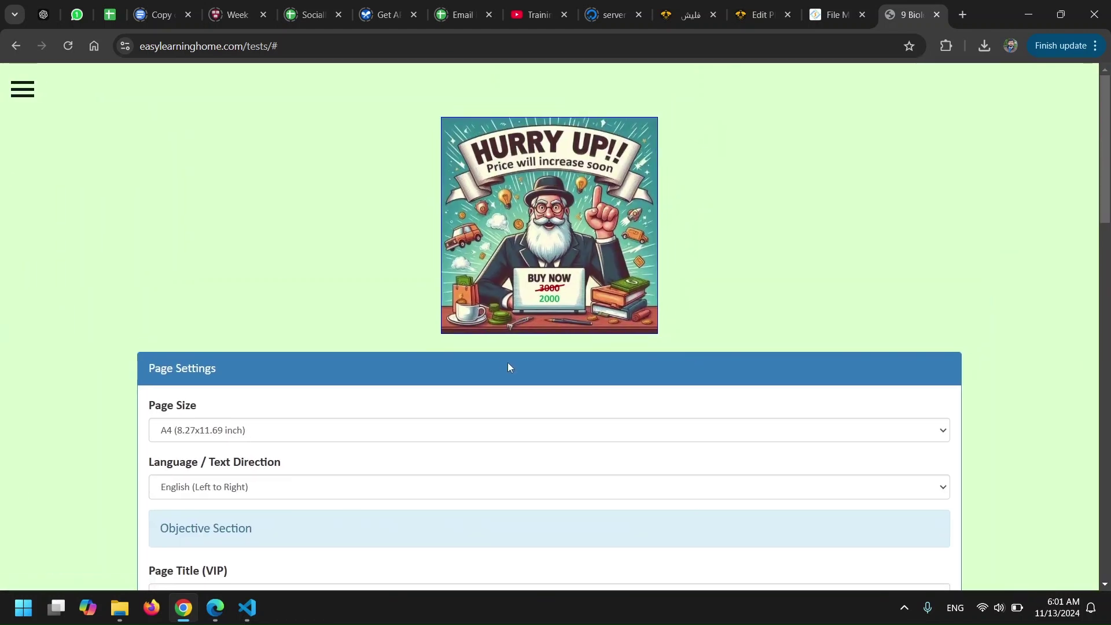
pyautogui.scroll(-10, 504, 365)
pyautogui.scroll(-6, 512, 371)
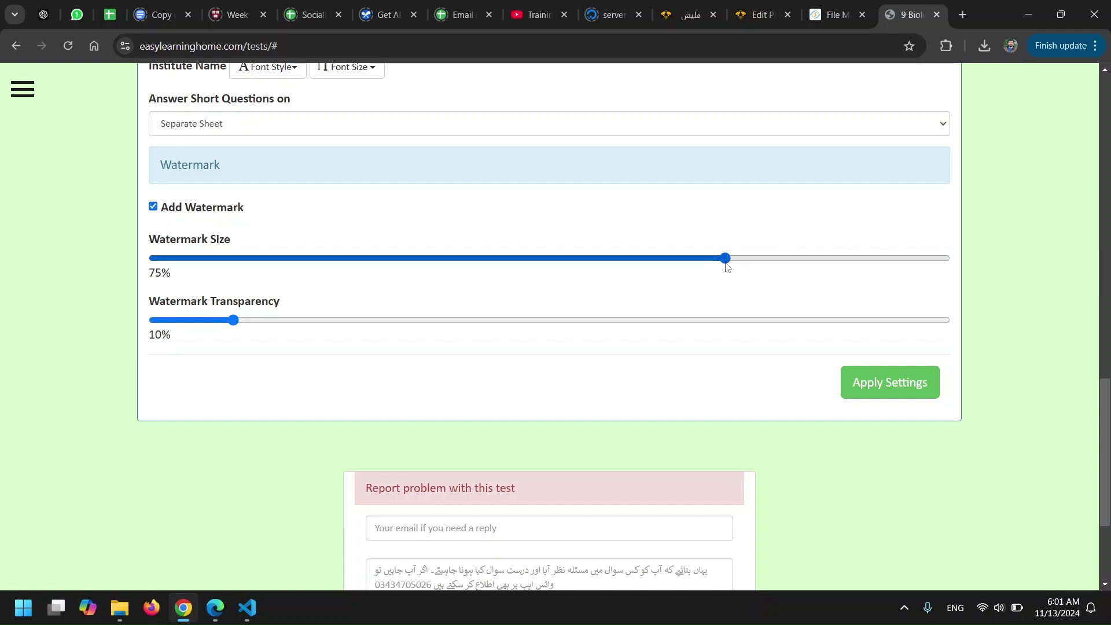
pyautogui.moveTo(726, 265); pyautogui.dragTo(503, 283)
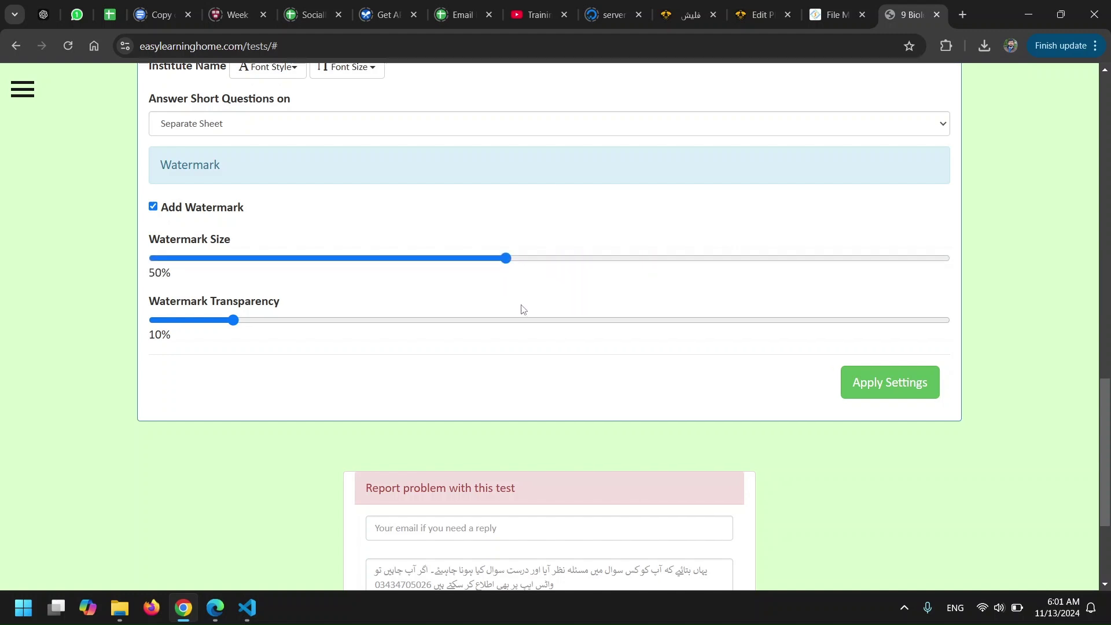
pyautogui.moveTo(229, 328); pyautogui.dragTo(312, 327)
pyautogui.click(880, 386)
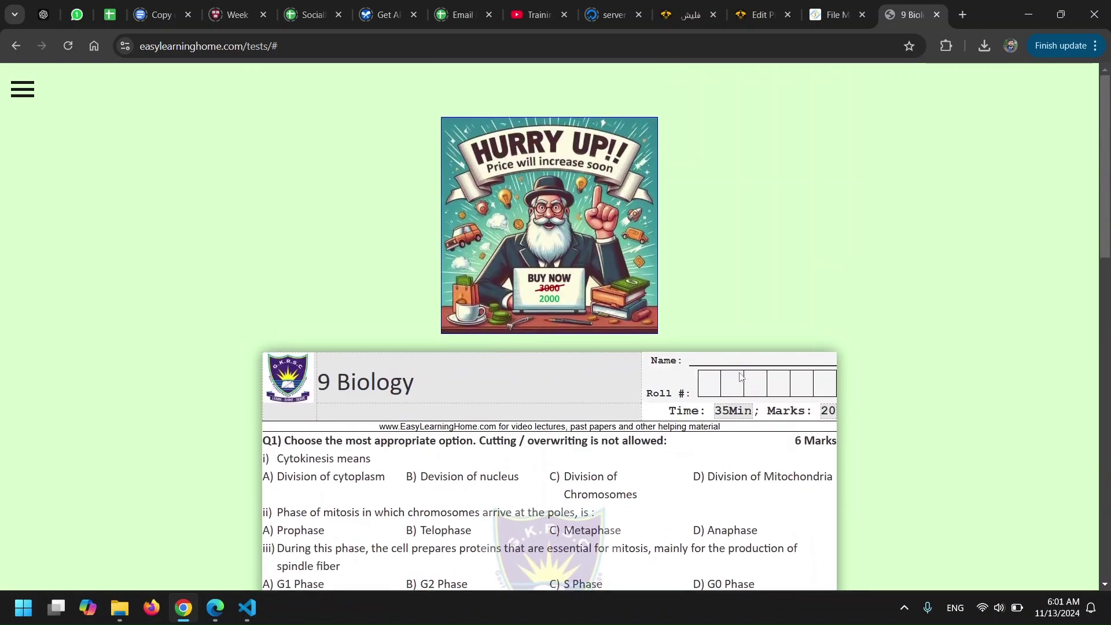
pyautogui.scroll(-4, 742, 376)
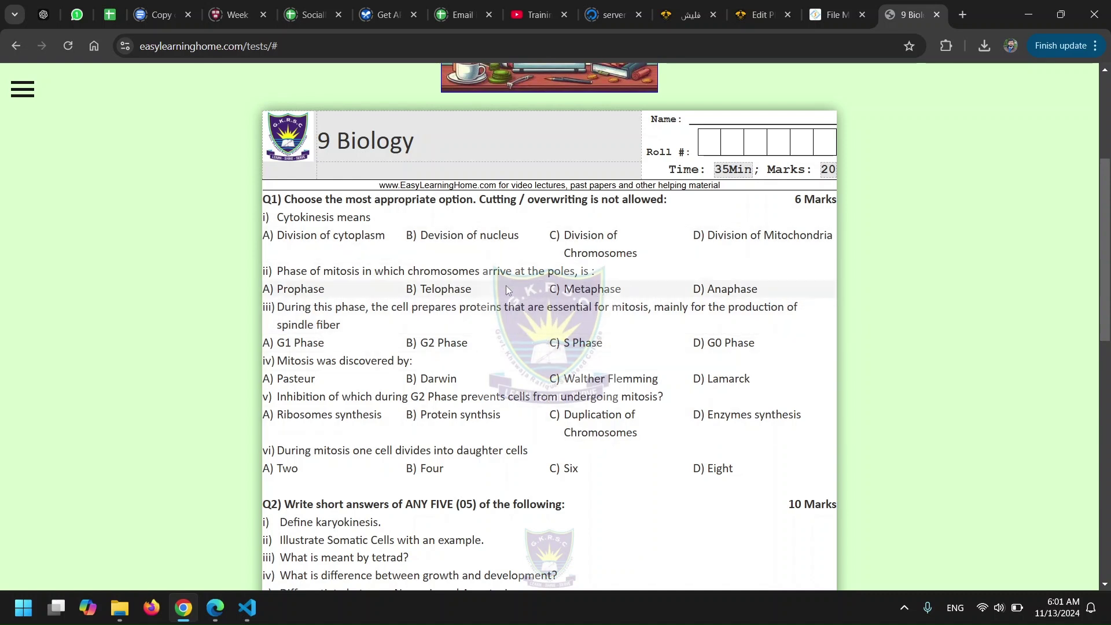
pyautogui.scroll(-6, 613, 320)
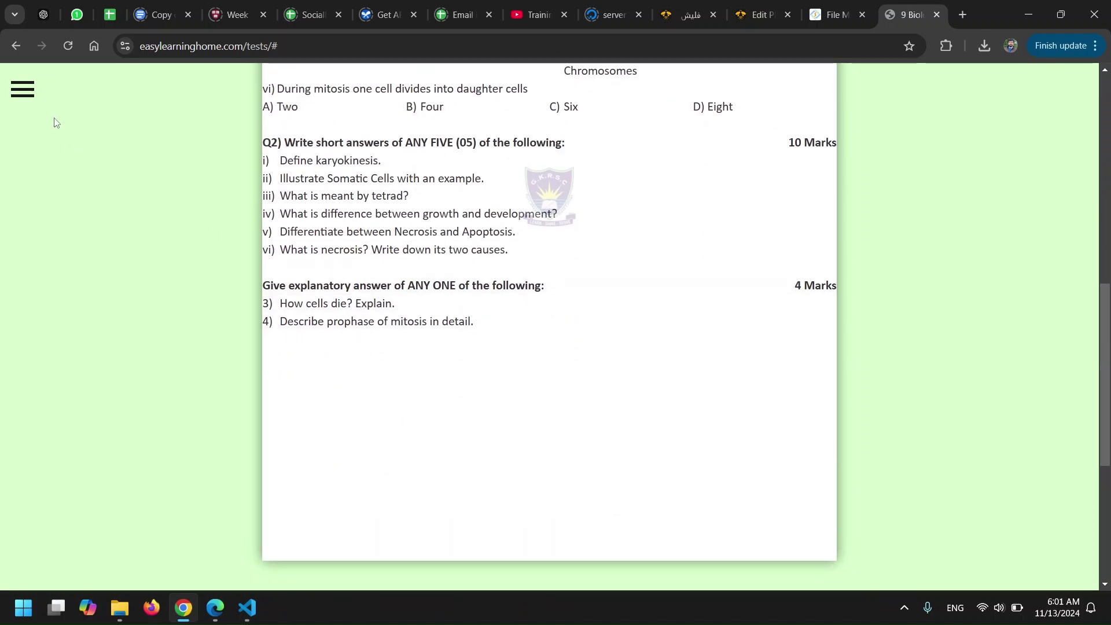
# - Open the AI answer key generator for this test and look over the paper's objective, short and explanatory questions
pyautogui.click(22, 89)
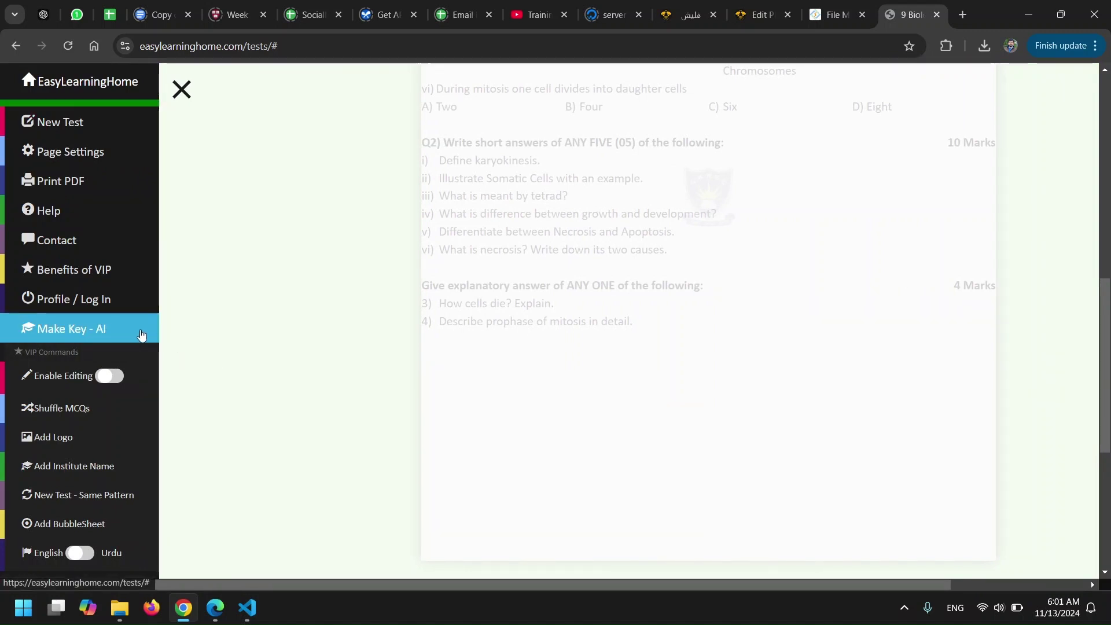
pyautogui.click(112, 338)
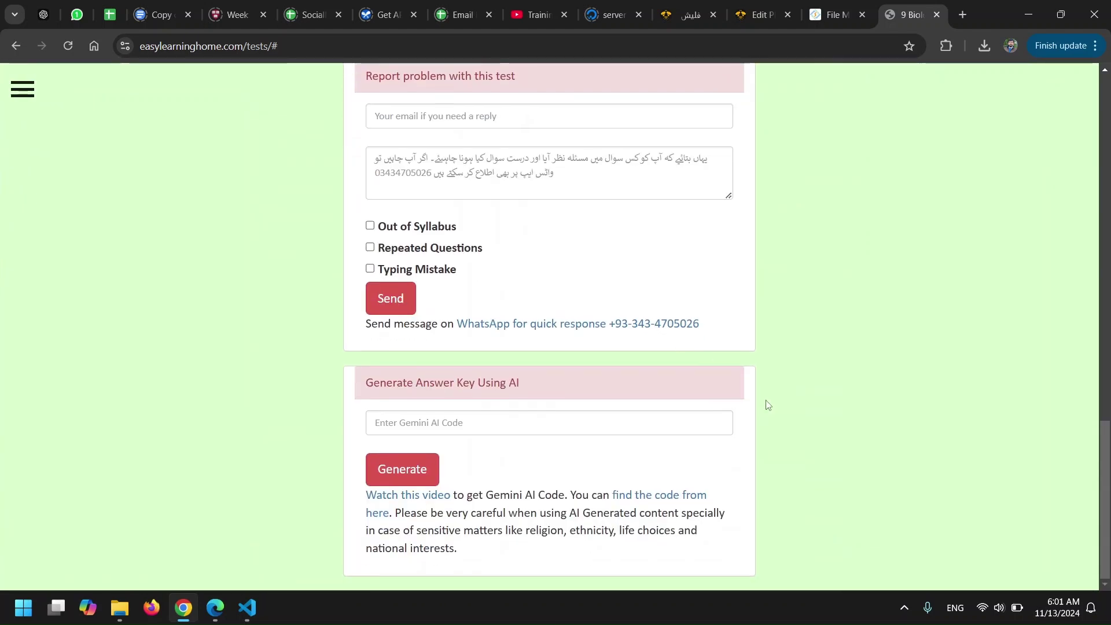
pyautogui.scroll(10, 765, 399)
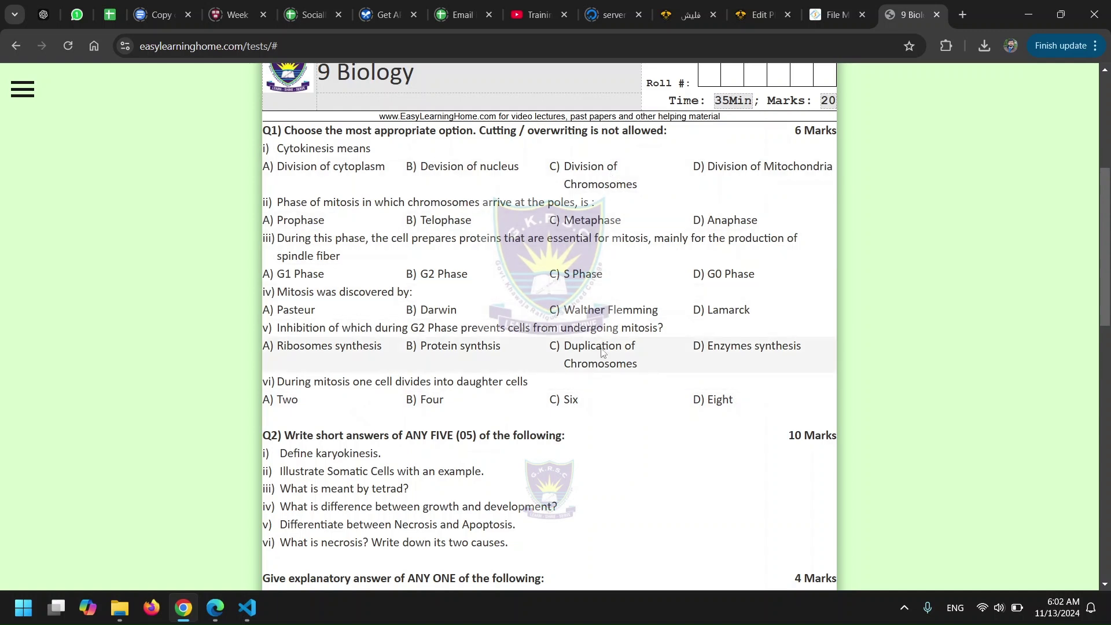
pyautogui.scroll(-2, 630, 420)
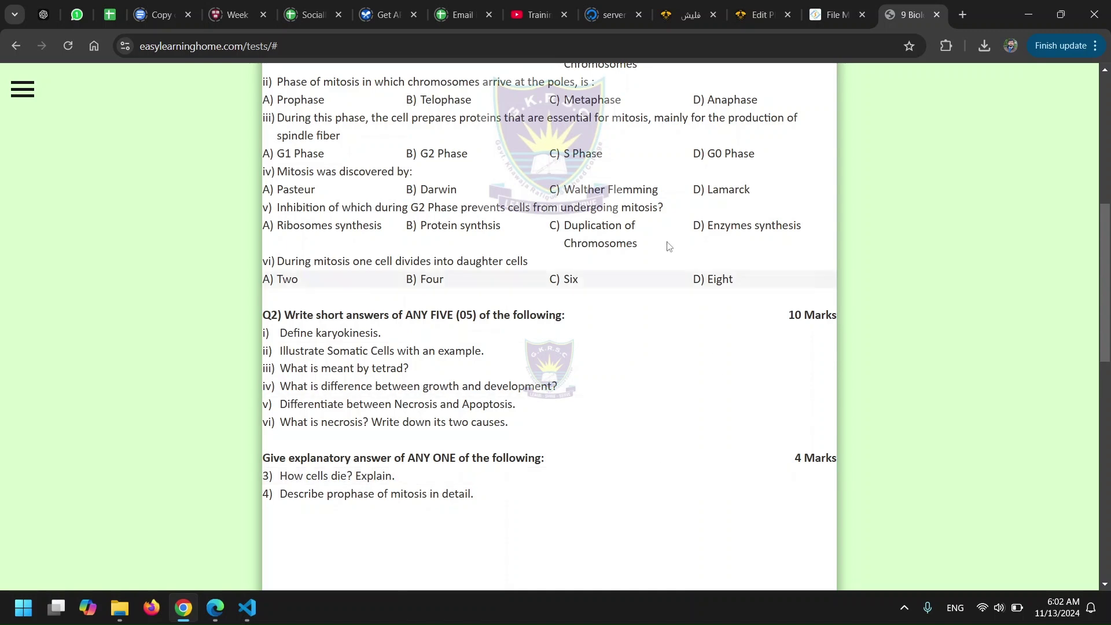
pyautogui.scroll(1, 674, 407)
pyautogui.scroll(2, 674, 407)
pyautogui.scroll(-7, 674, 406)
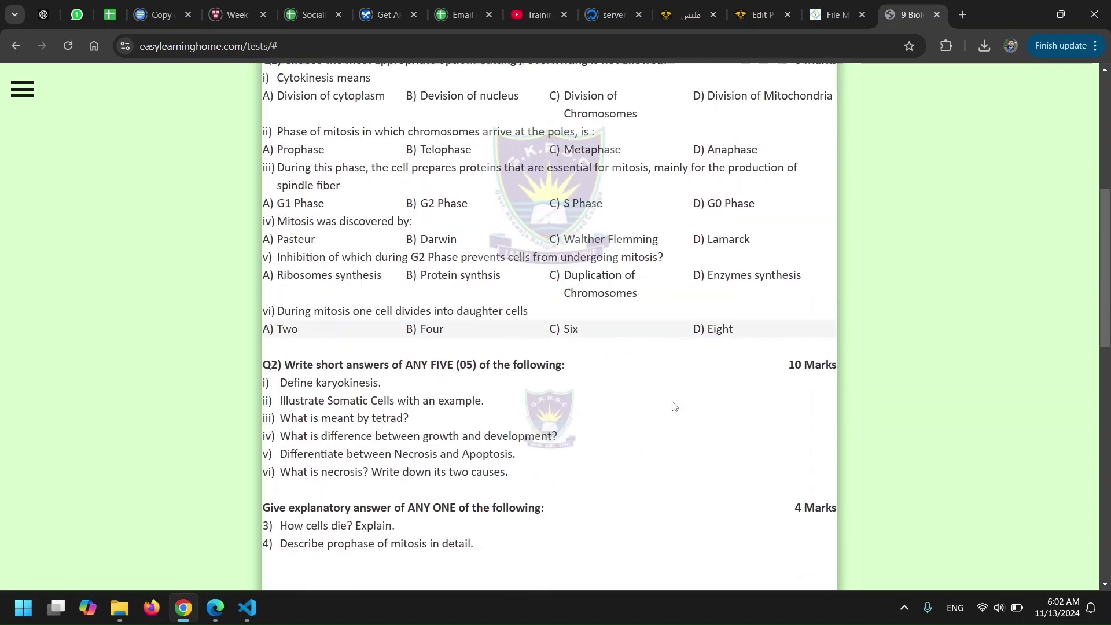
pyautogui.scroll(8, 674, 407)
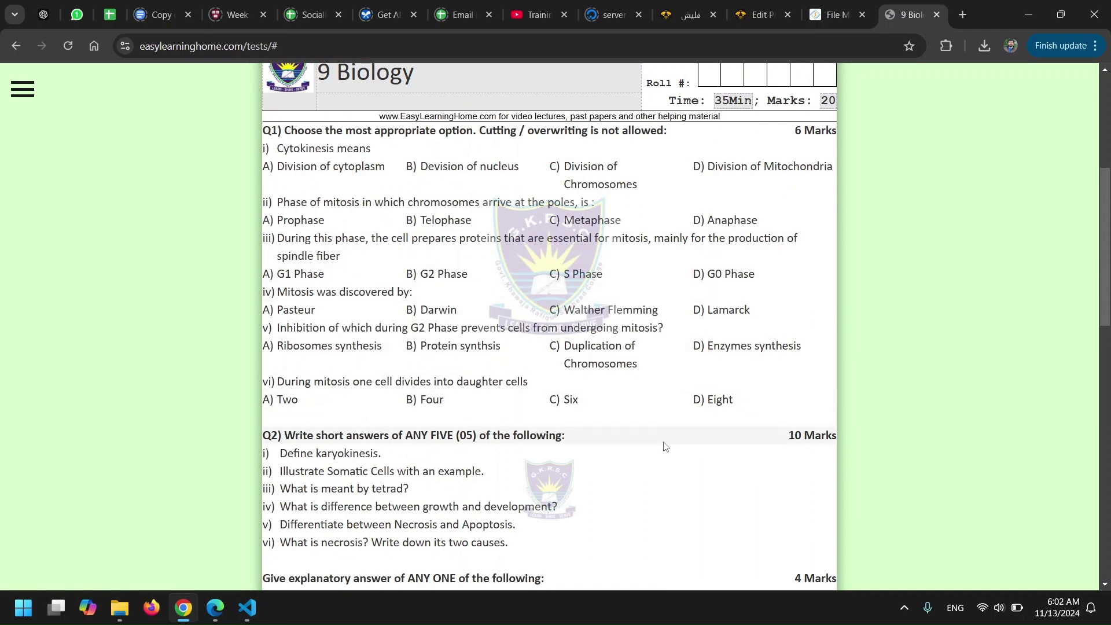
pyautogui.scroll(-8, 670, 443)
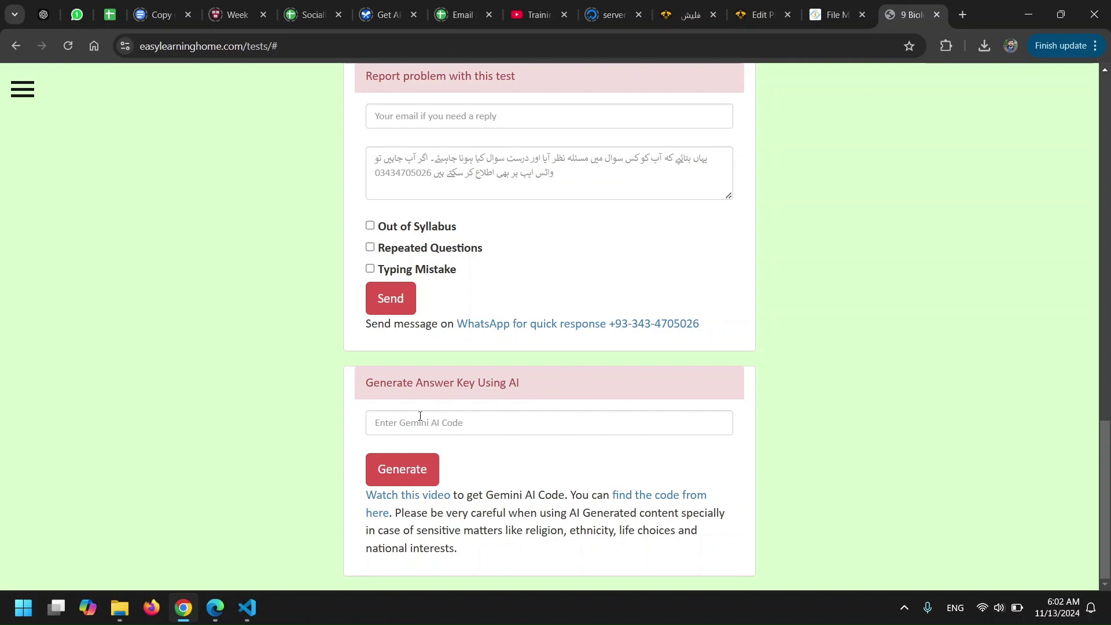
# - Open the link for finding the Gemini AI code in a new tab and switch to Google AI Studio
pyautogui.click(379, 420)
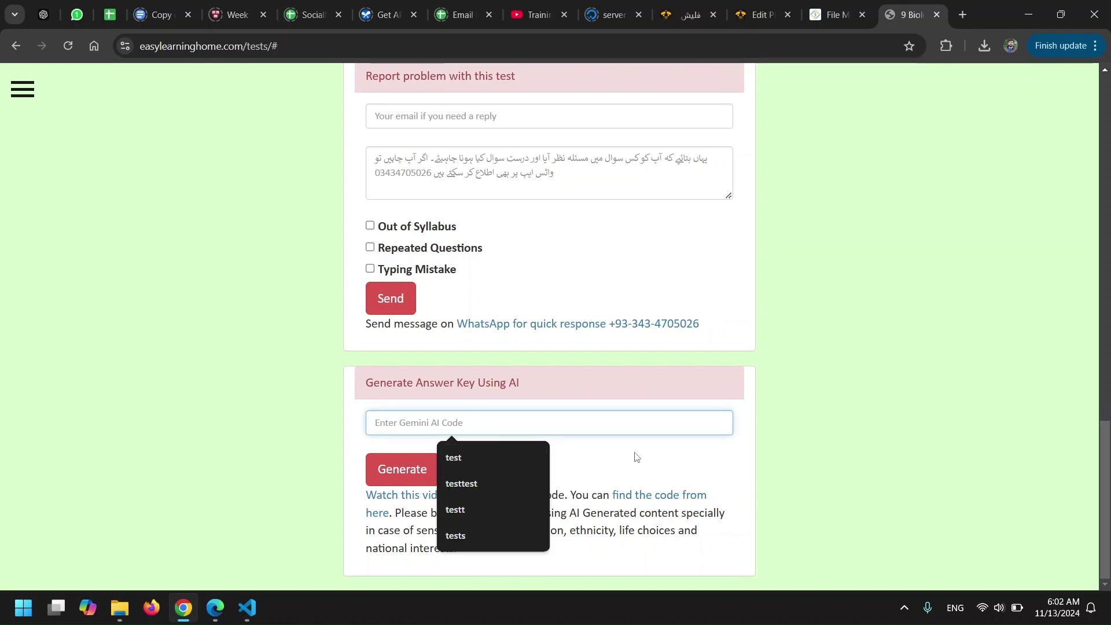
pyautogui.click(655, 462)
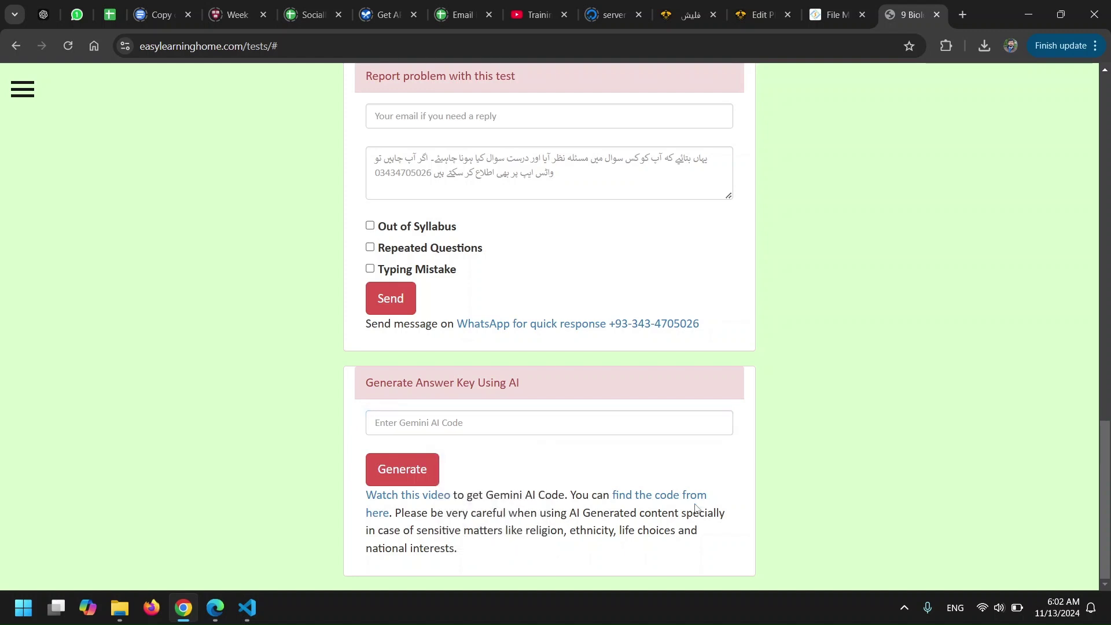
pyautogui.rightClick(657, 504)
pyautogui.click(727, 355)
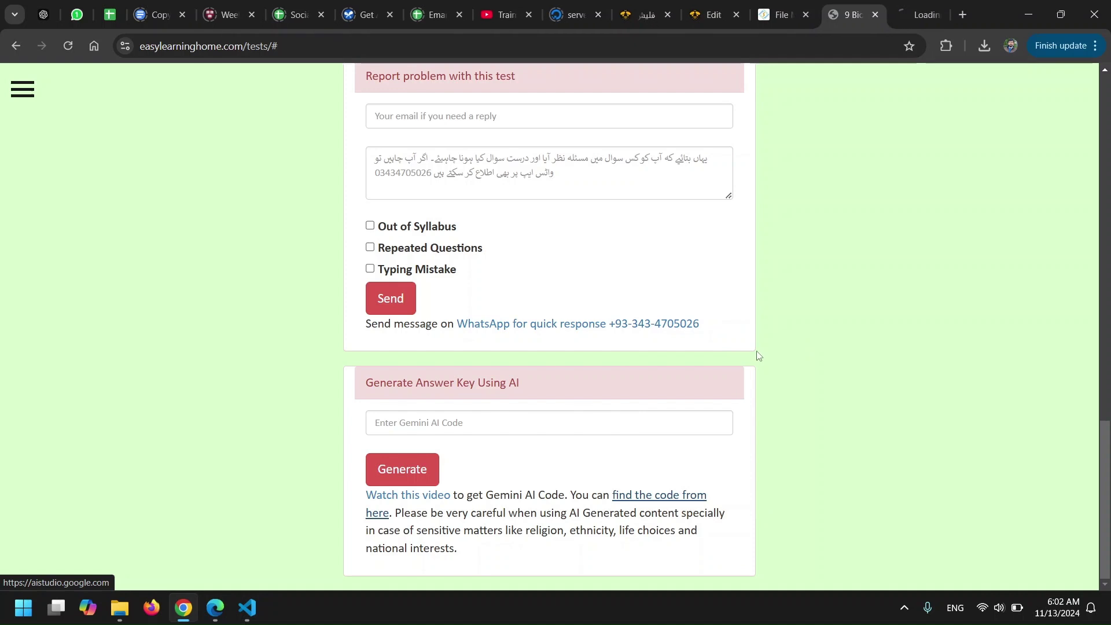
pyautogui.click(909, 6)
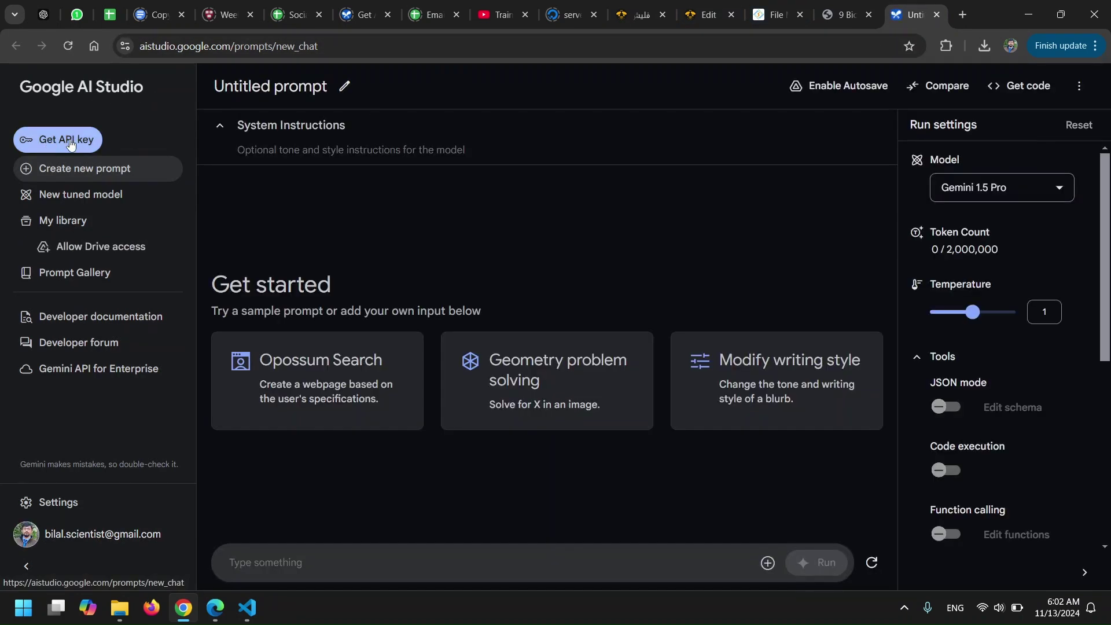
# - Create a new API key in the existing Google Cloud project My First Project
pyautogui.click(63, 147)
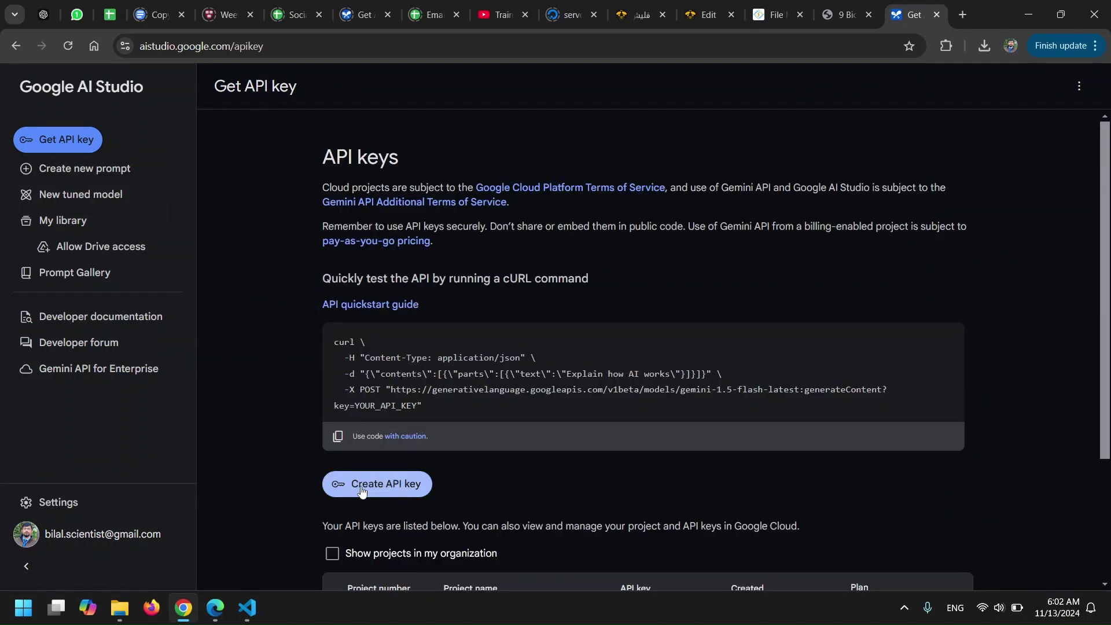
pyautogui.click(400, 493)
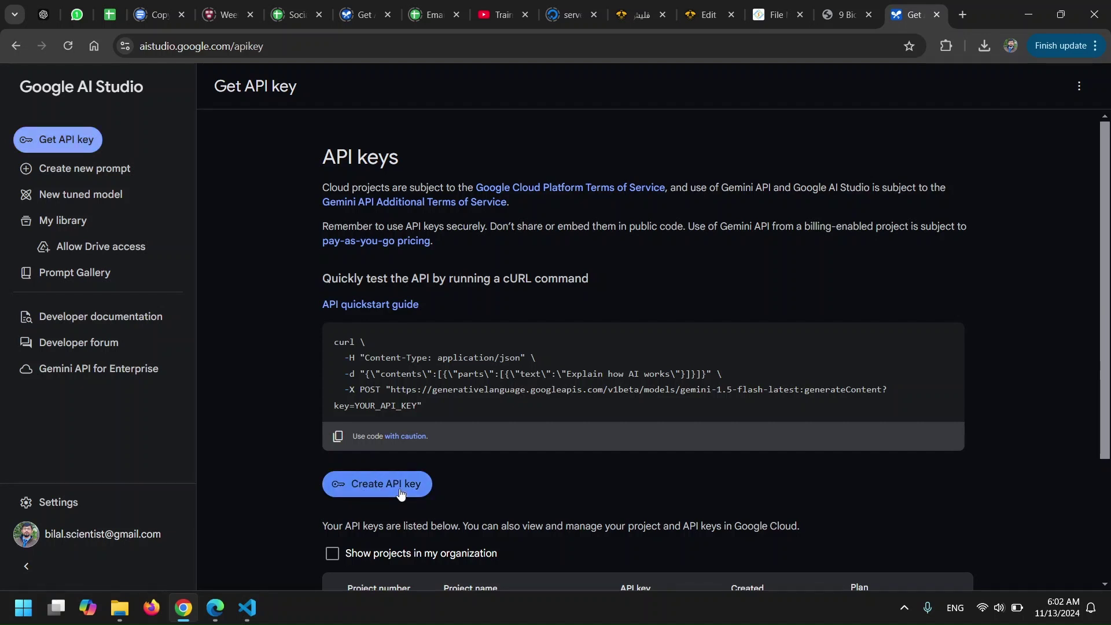
pyautogui.click(516, 336)
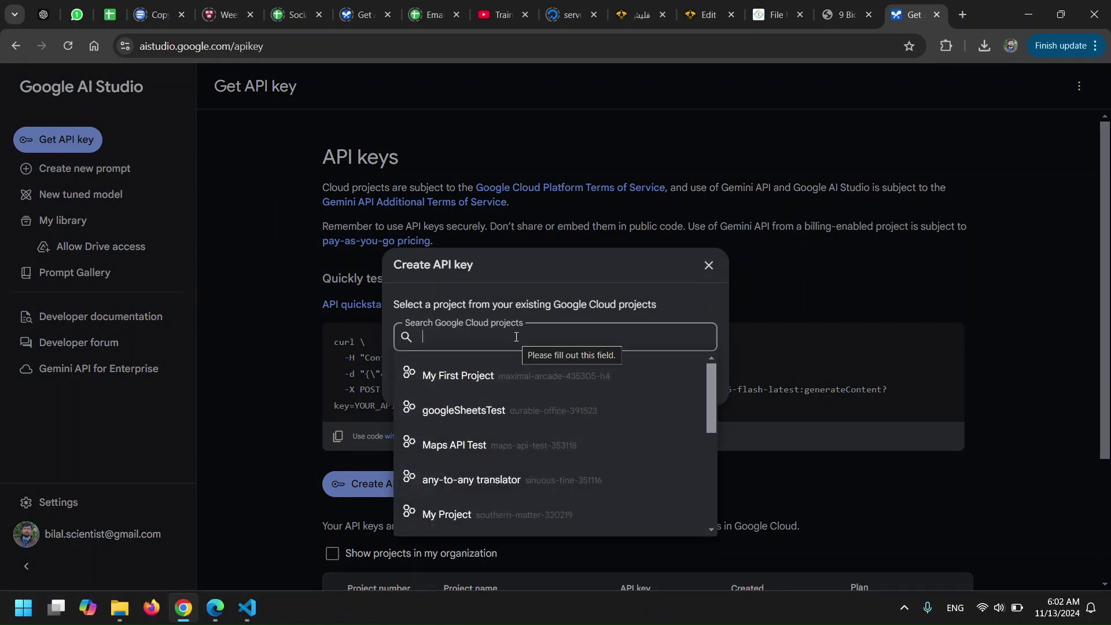
pyautogui.click(583, 337)
pyautogui.click(585, 338)
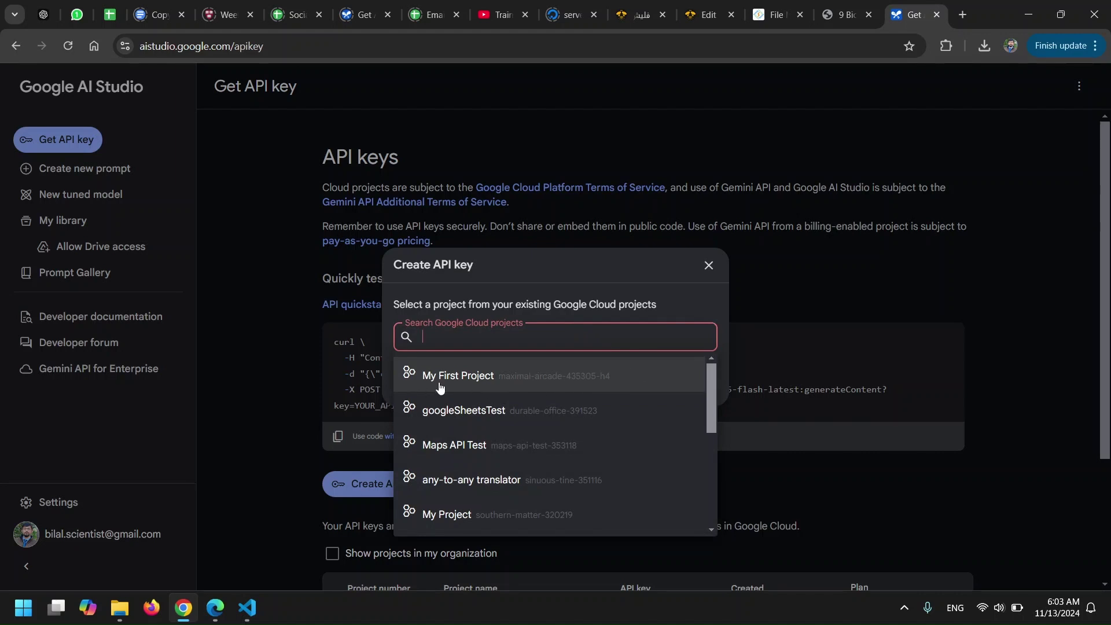
pyautogui.click(506, 387)
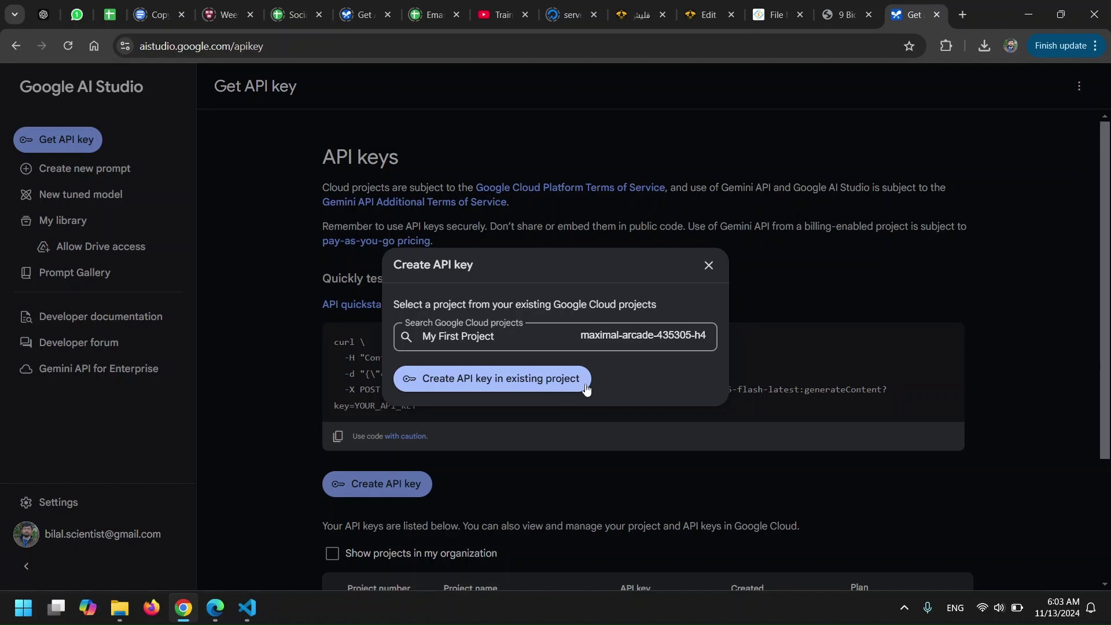
pyautogui.click(469, 379)
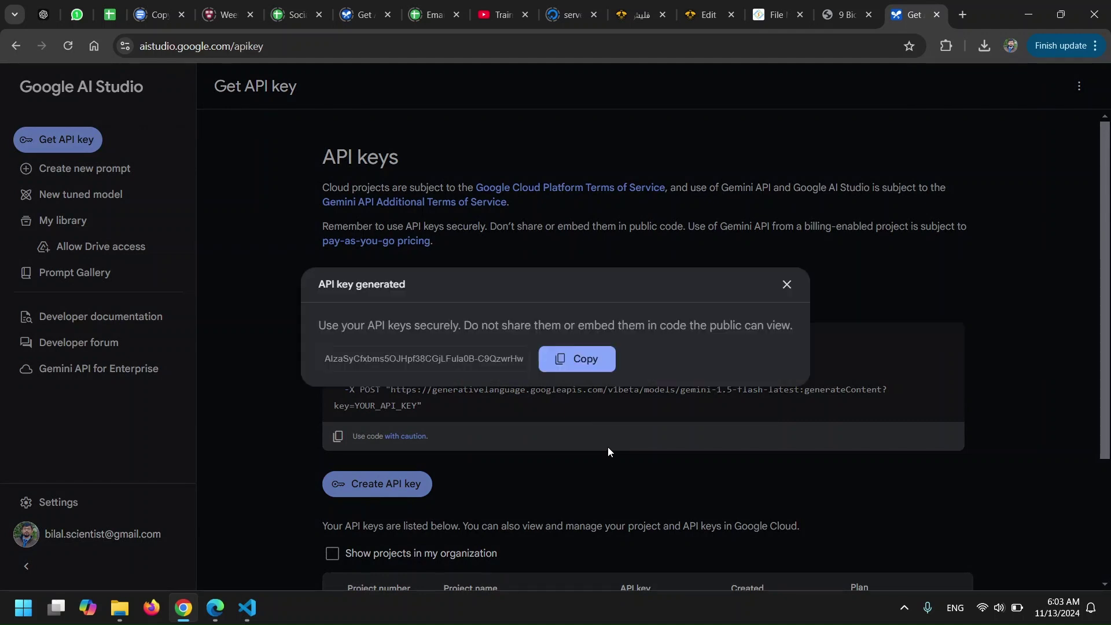
# - Copy the complete generated API key
pyautogui.doubleClick(317, 362)
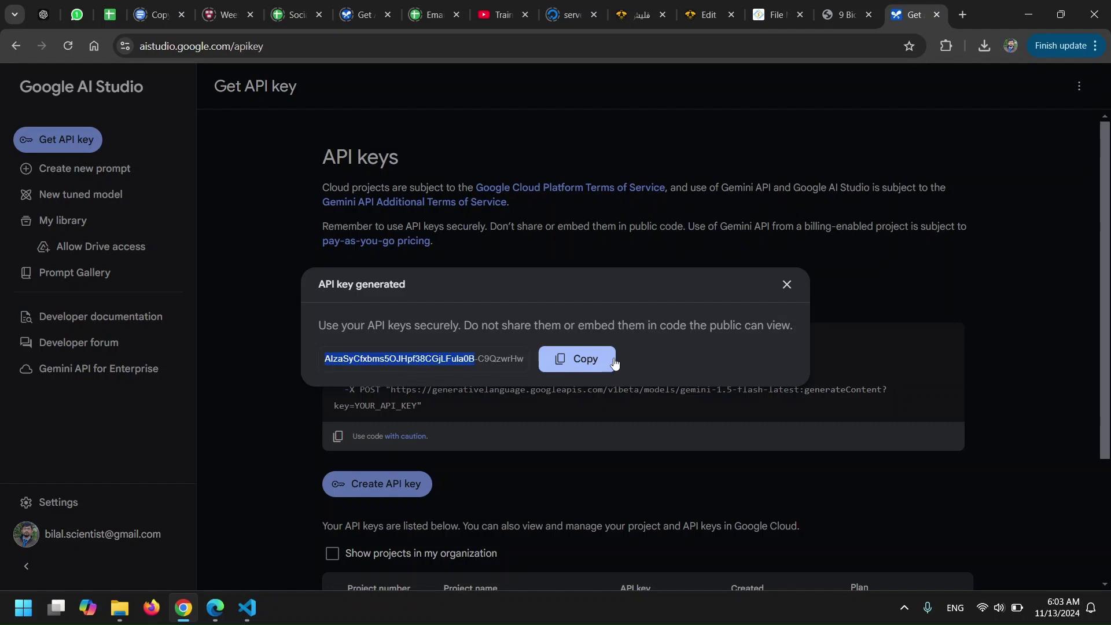
pyautogui.click(526, 360)
pyautogui.moveTo(526, 361); pyautogui.dragTo(320, 366)
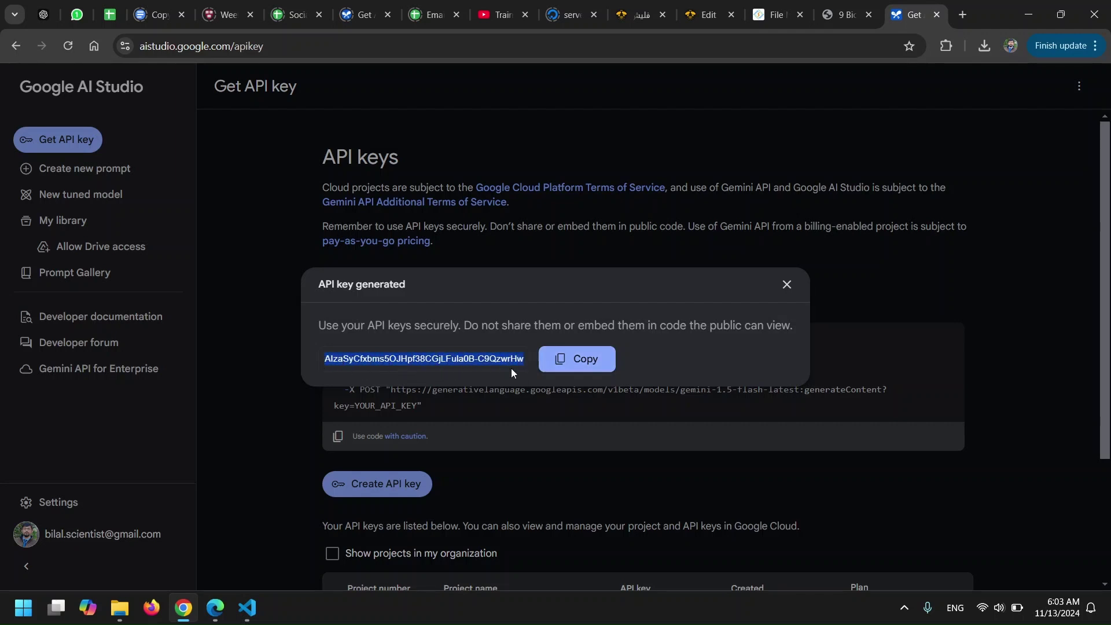
pyautogui.click(587, 362)
# - Return to the Biology test page, paste the API key as the Gemini AI code, and generate the answer key
pyautogui.click(846, 16)
pyautogui.rightClick(482, 429)
pyautogui.hotkey('ctrl', 'v')
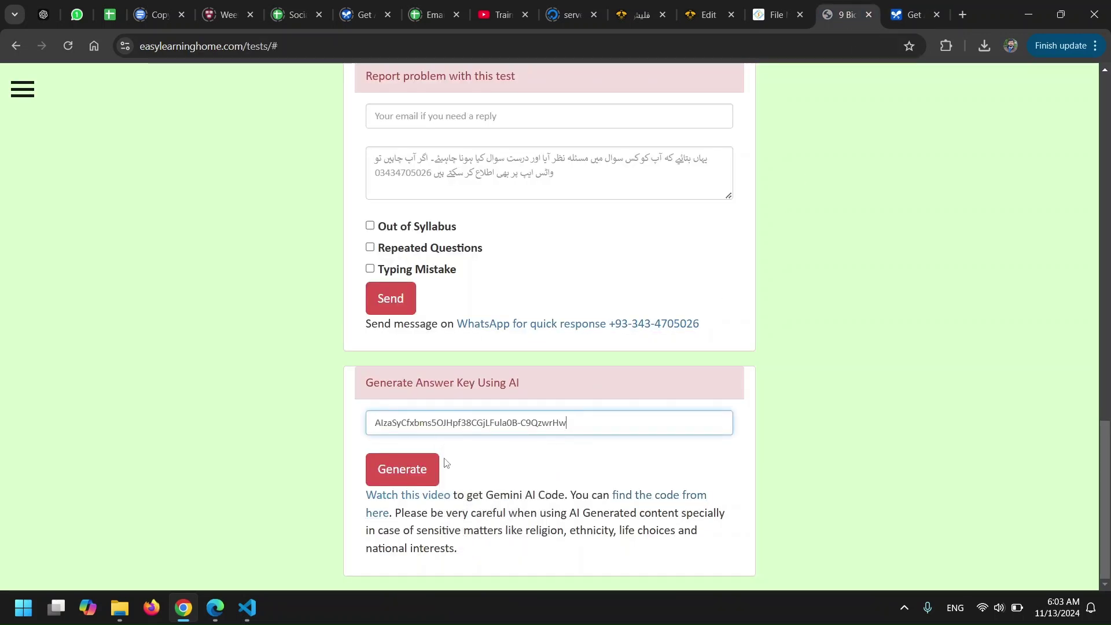
pyautogui.click(380, 468)
pyautogui.hotkey('ctrl', 'a')
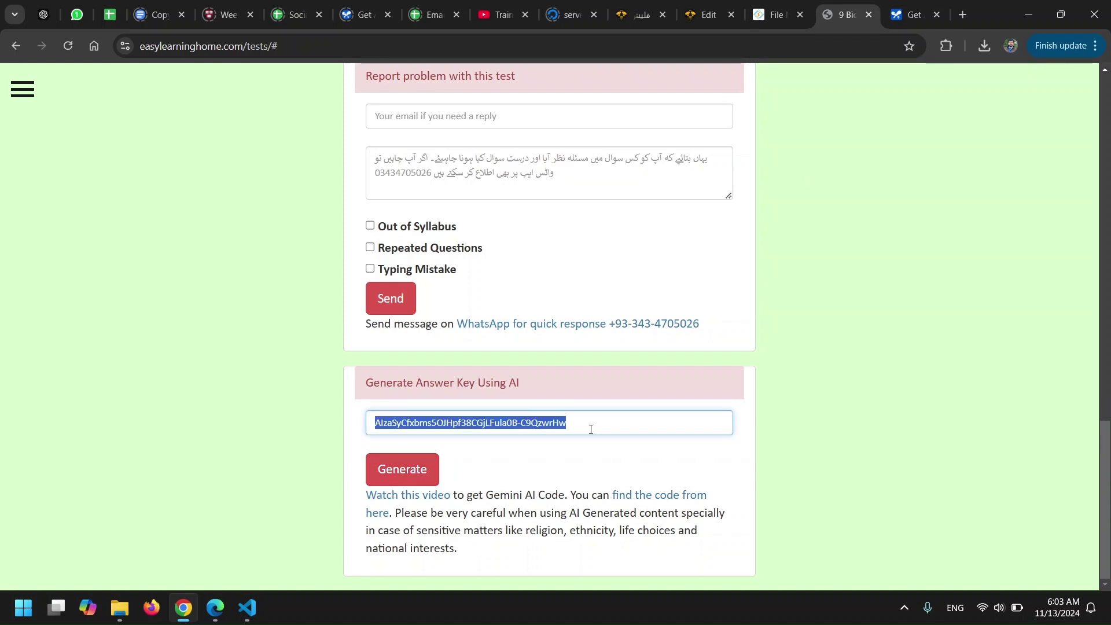
pyautogui.click(416, 475)
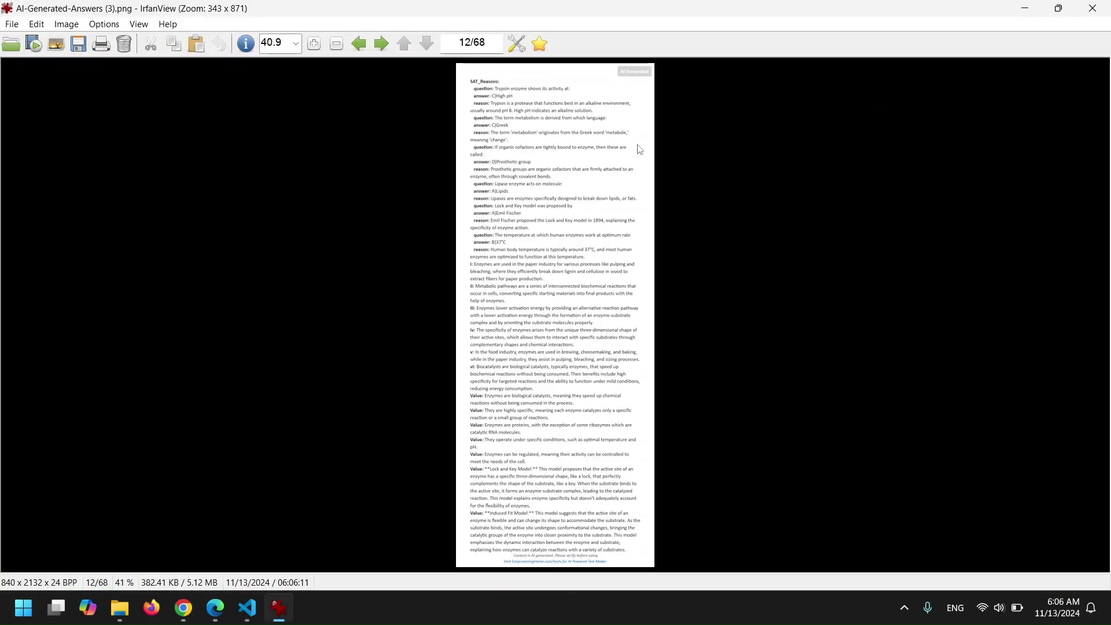
# - View the AI-Generated-Answers (3).png image in IrfanView at 100% zoom
pyautogui.hotkey('ctrl', 'h')
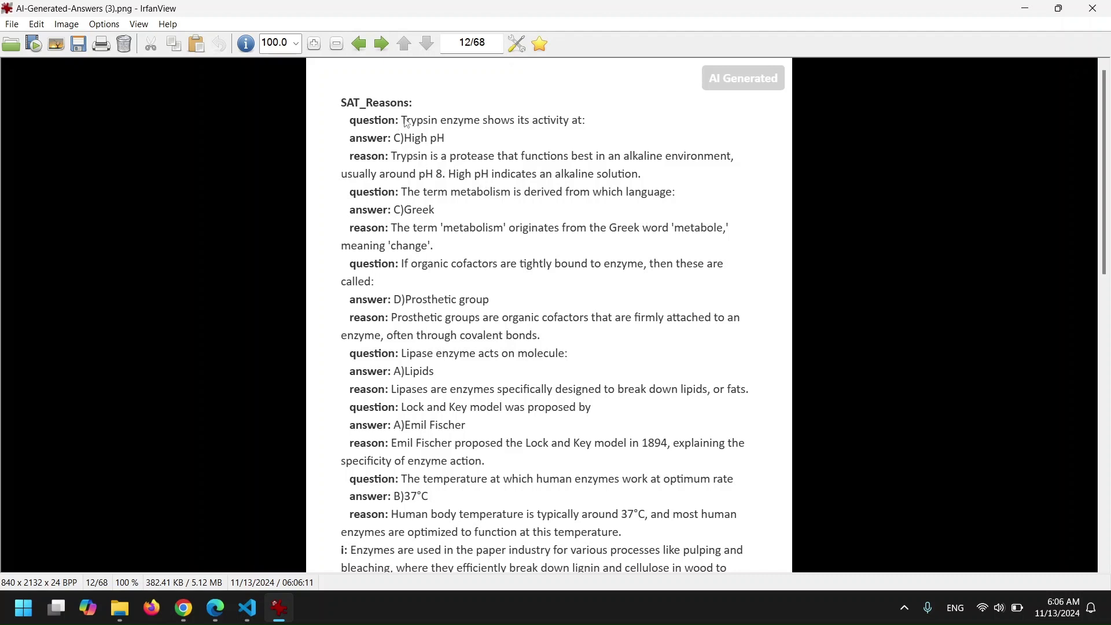
# - Review the answer key image, marking out the multiple-choice answers with reasons, short answers i to vi, and the long-answer values
pyautogui.moveTo(339, 115); pyautogui.dragTo(687, 360)
pyautogui.moveTo(1108, 221); pyautogui.dragTo(1108, 333)
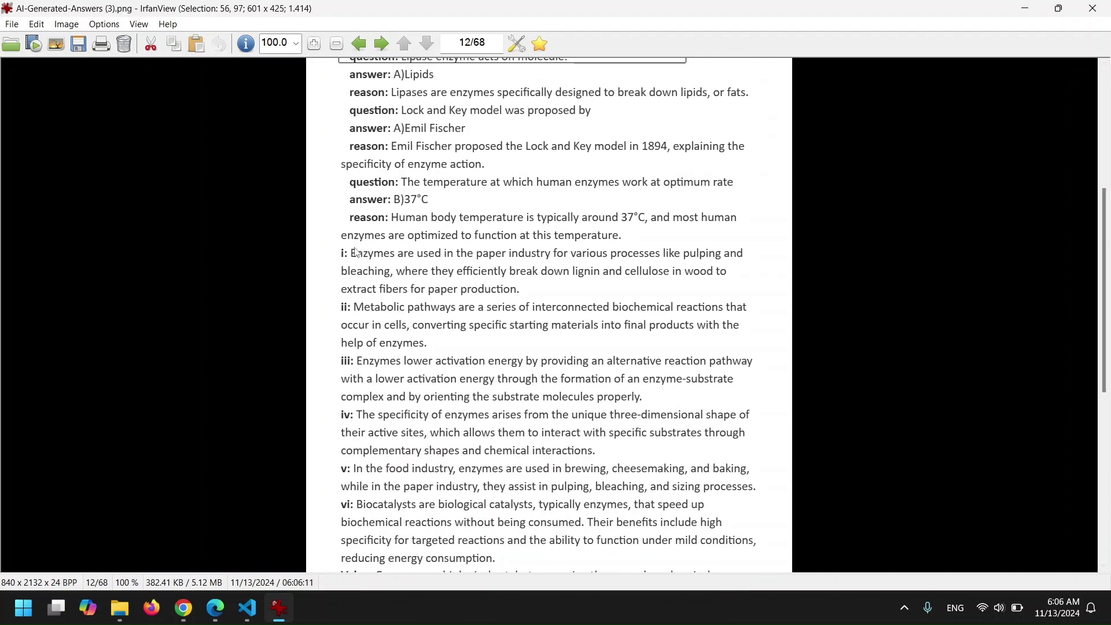
pyautogui.moveTo(332, 247); pyautogui.dragTo(791, 519)
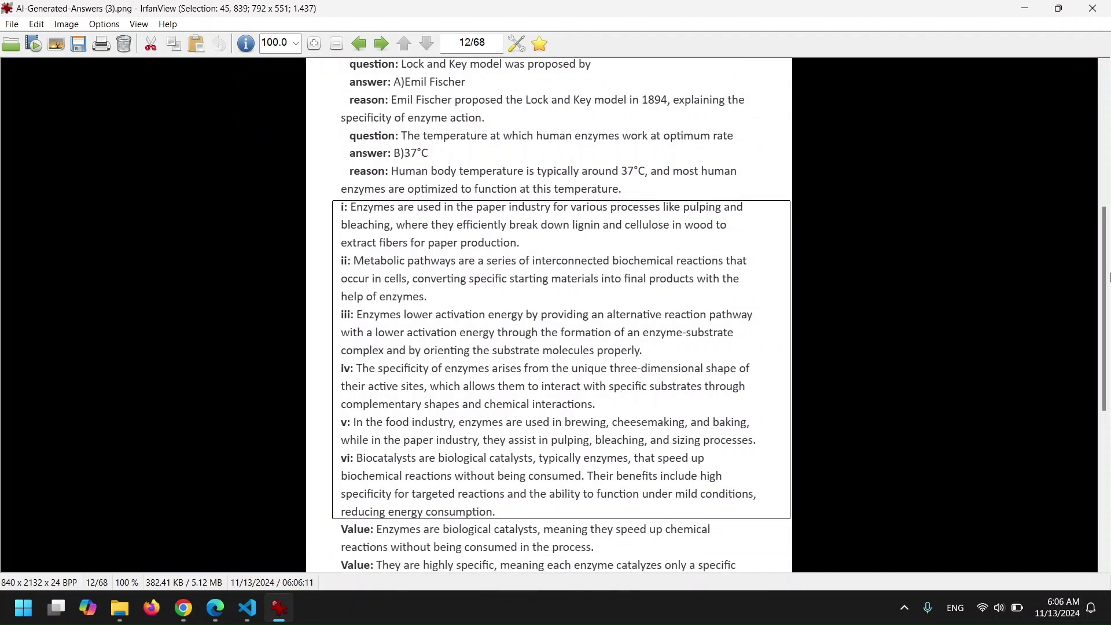
pyautogui.moveTo(1106, 263); pyautogui.dragTo(1106, 416)
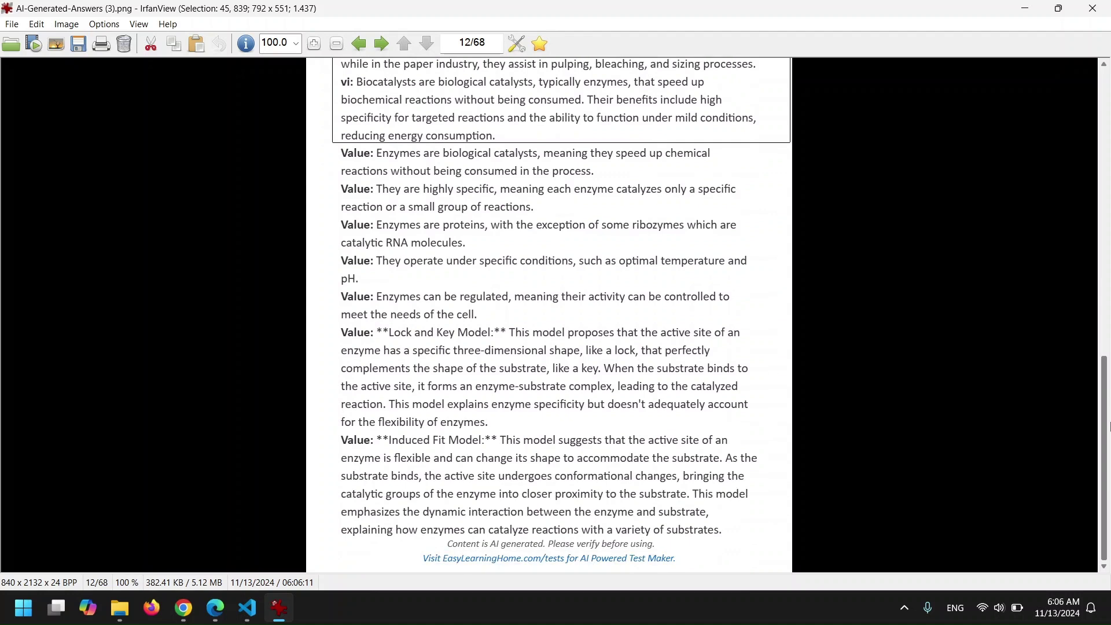
pyautogui.moveTo(325, 152); pyautogui.dragTo(792, 552)
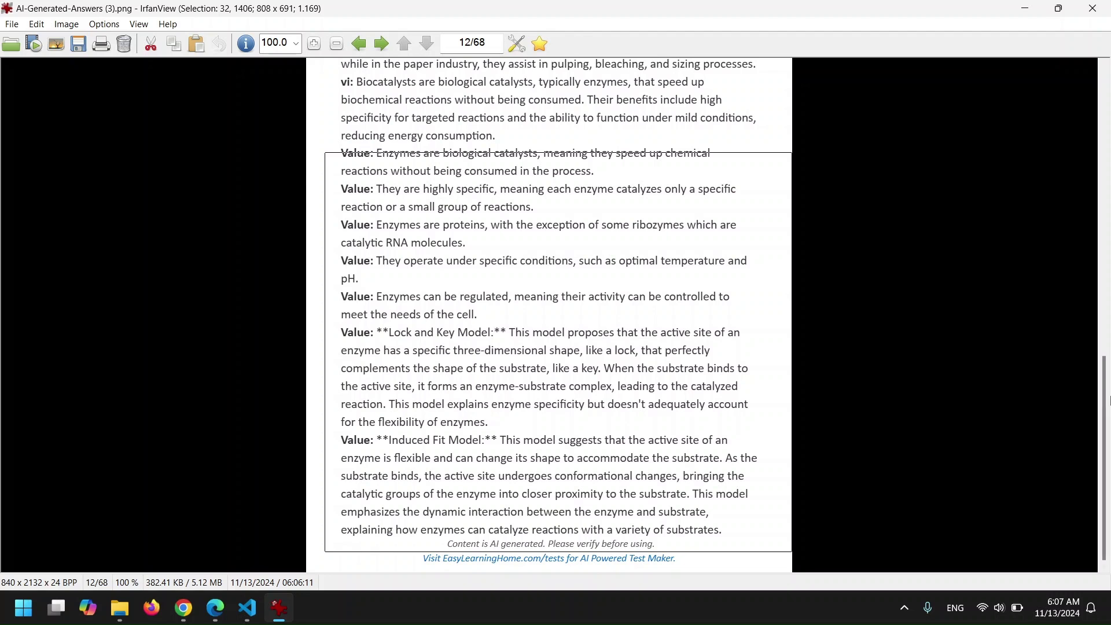
# - Switch back to the 9 Biology test page in Chrome and check the Make Key - AI option in the site's side menu
pyautogui.click(193, 608)
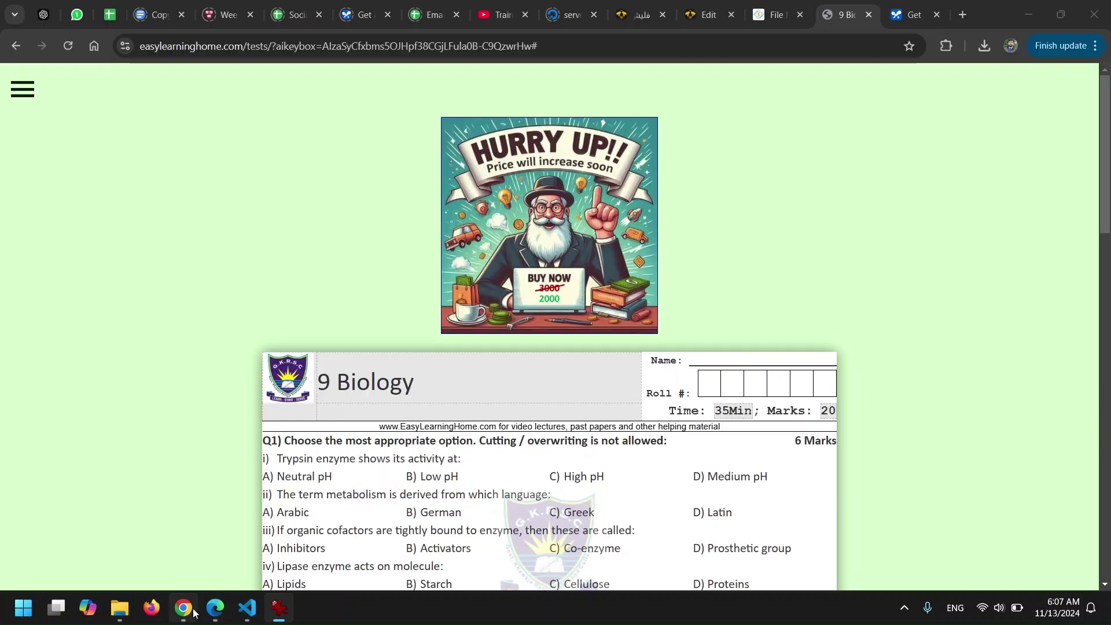
pyautogui.click(21, 93)
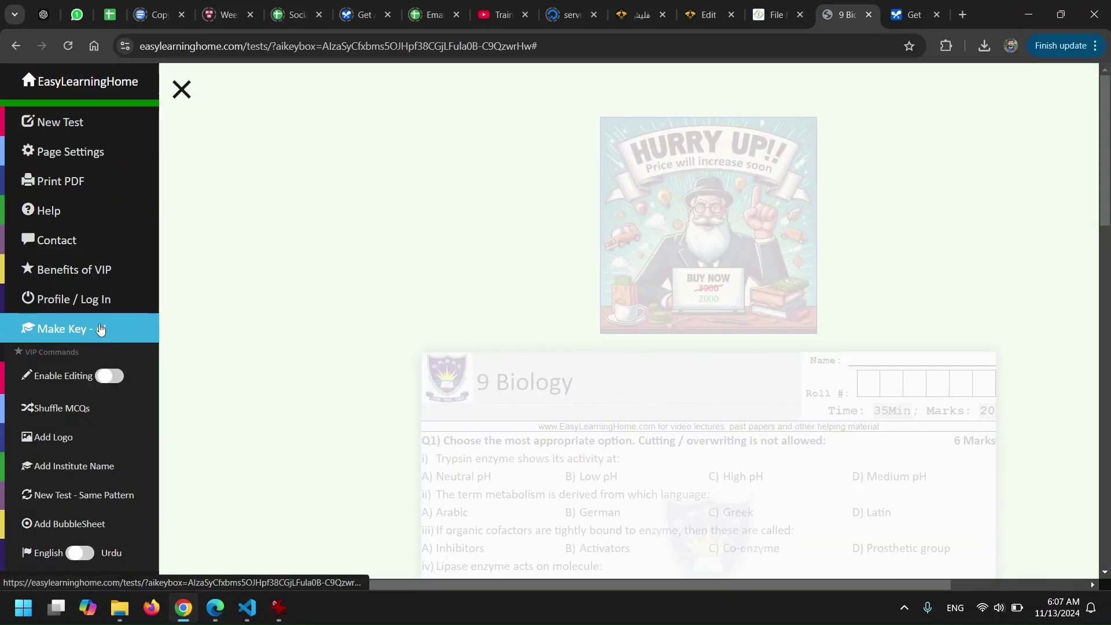
pyautogui.click(919, 322)
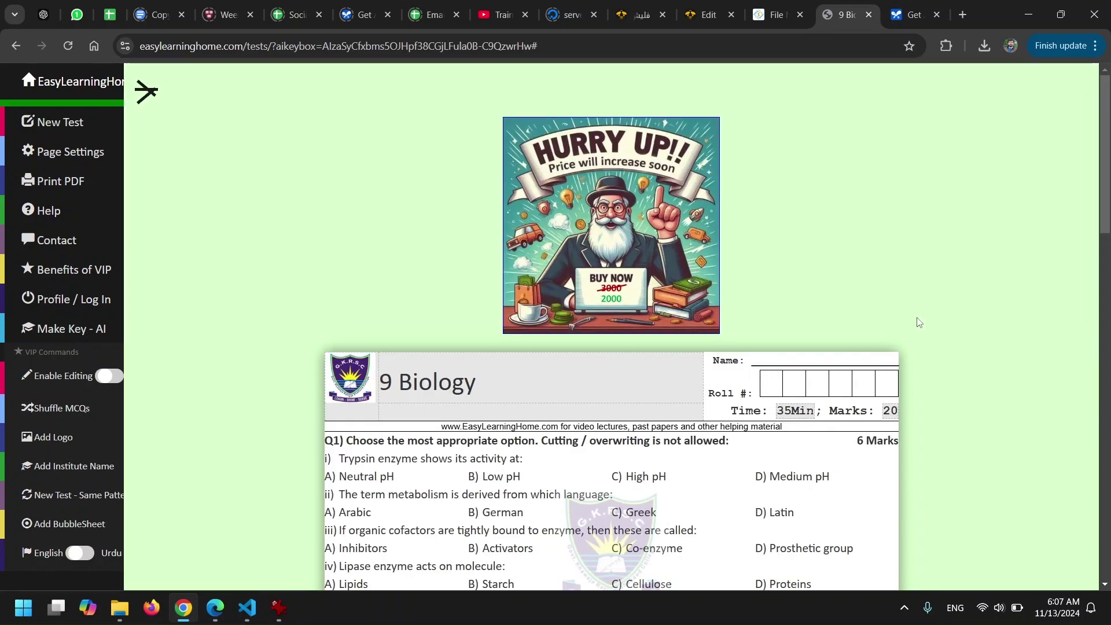